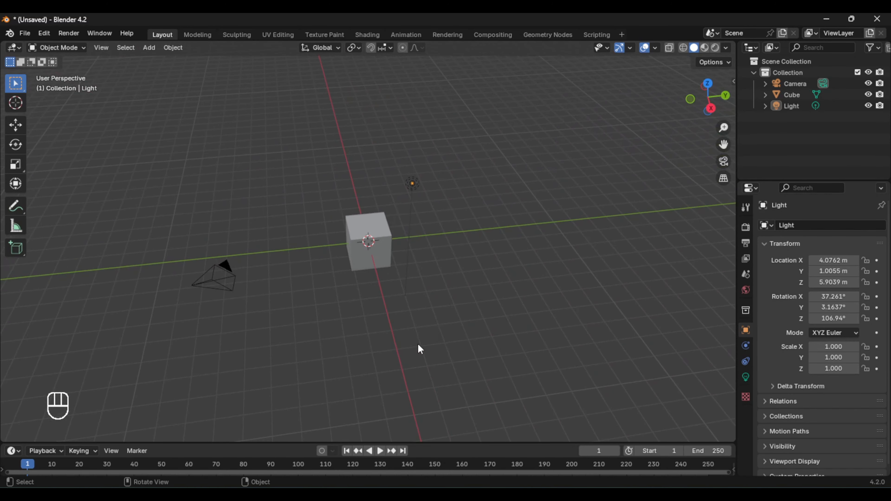
Select the camera, the light and the cube in turn to examine the default scene objects.
middle_click_drag(161, 158, 305, 315)
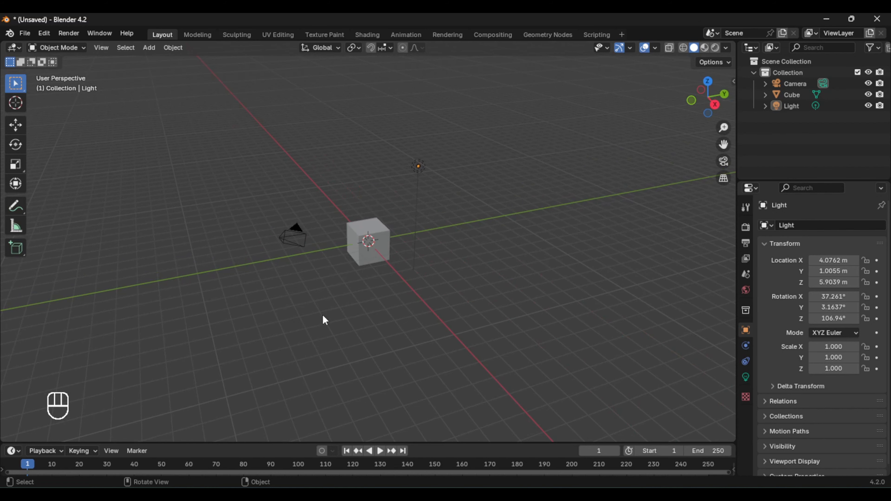
left_click(297, 233)
left_click(419, 166)
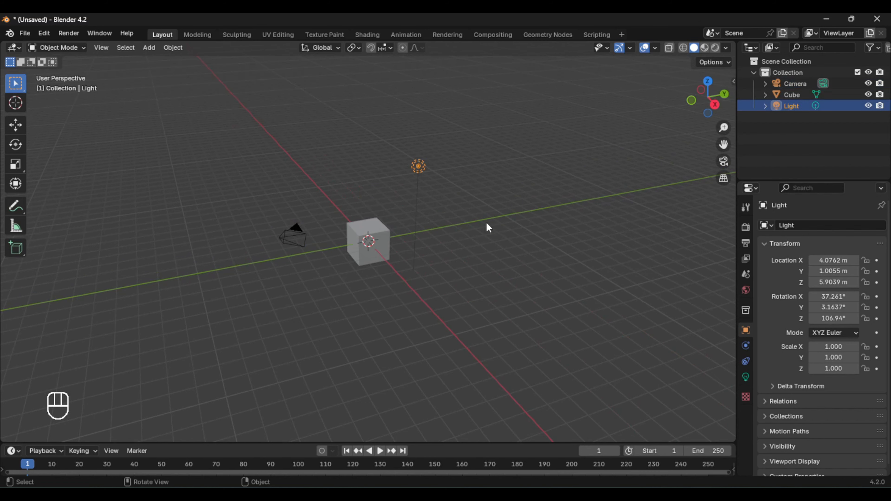
middle_click_drag(488, 229, 419, 312)
left_click(367, 259)
left_click(424, 302)
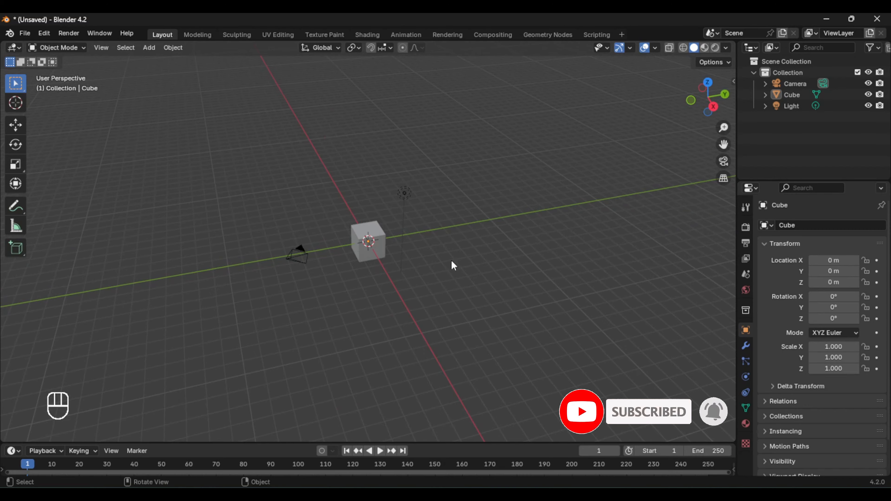
Try moving the cube freehand along the global Z axis.
middle_click_drag(451, 263, 463, 241)
left_click(376, 245)
scroll(443, 264, "up", 4)
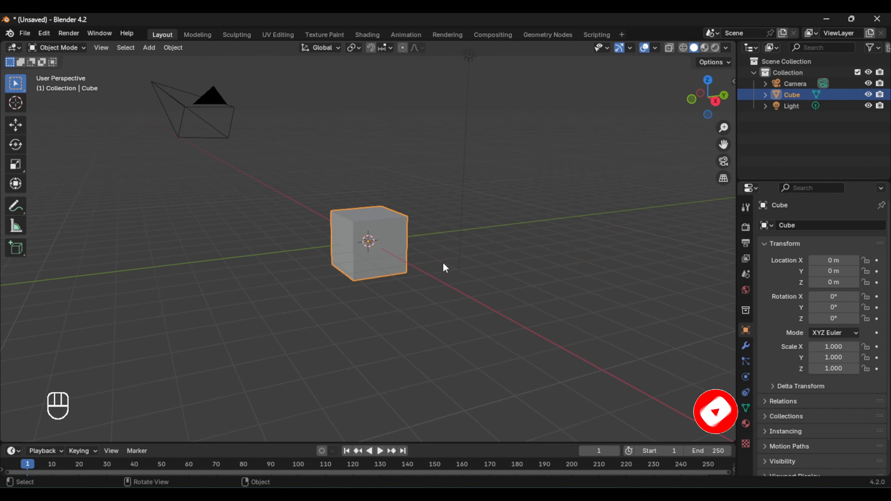
key("g")
key("z")
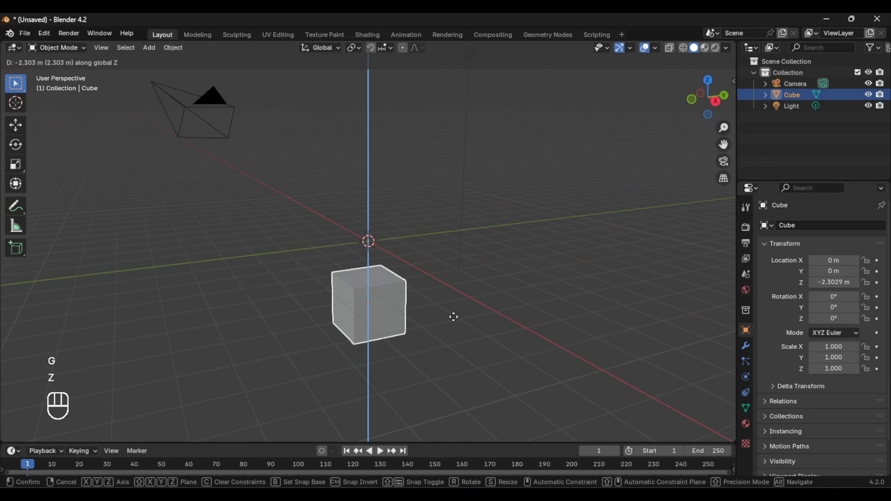
left_click(474, 192)
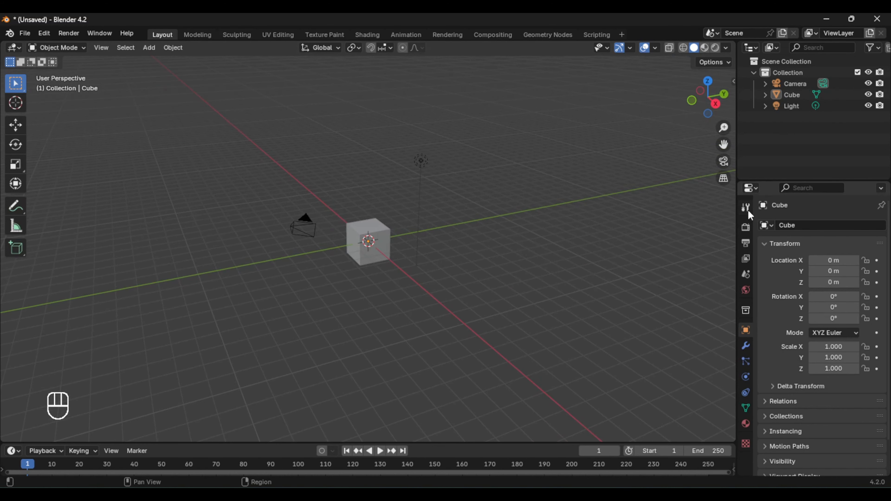
Review the tool, render, output, view layer, scene, world and collection properties one after another.
left_click(746, 208)
left_click(745, 227)
left_click(746, 243)
left_click(746, 259)
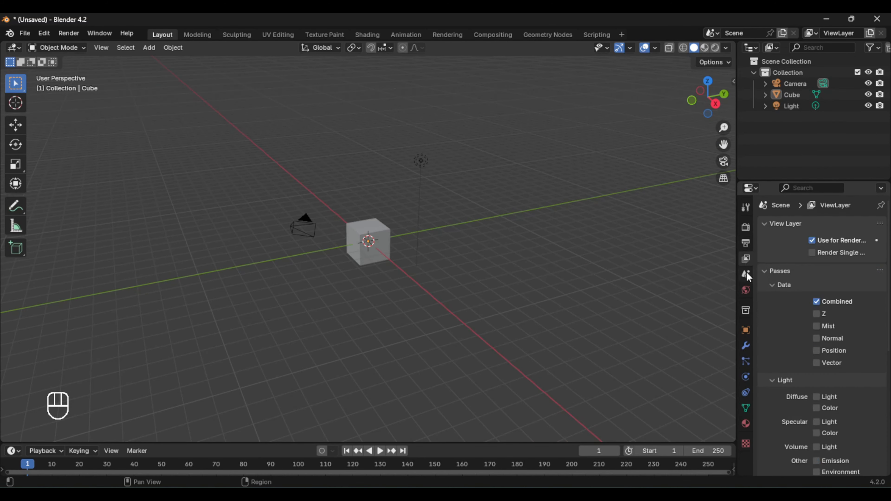
left_click(747, 274)
left_click(746, 289)
left_click(745, 311)
Review the cube's object, modifier, particle, physics, constraint, mesh data, material and texture properties in turn.
left_click(745, 330)
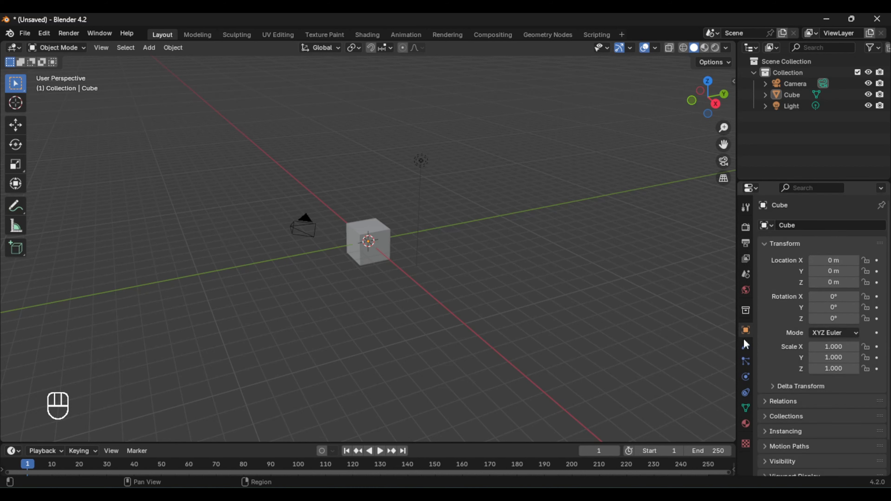
left_click(746, 345)
left_click(746, 362)
left_click(746, 376)
left_click(746, 393)
left_click(746, 408)
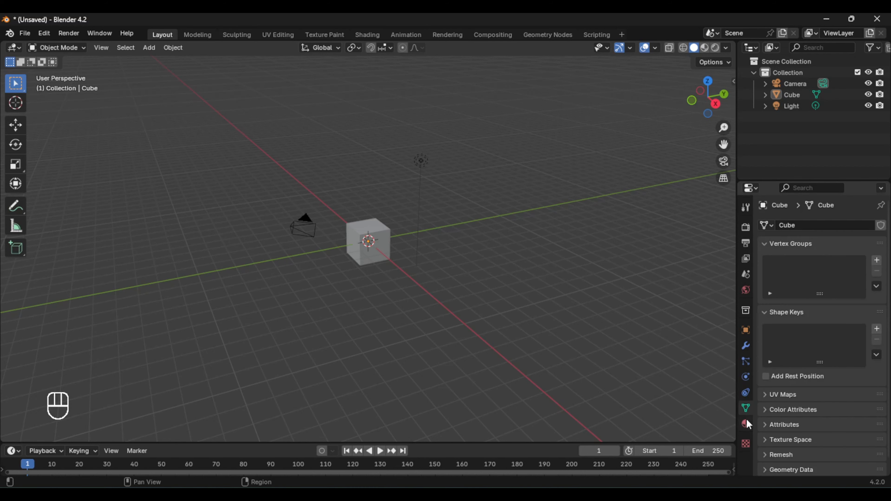
left_click(746, 424)
left_click(746, 443)
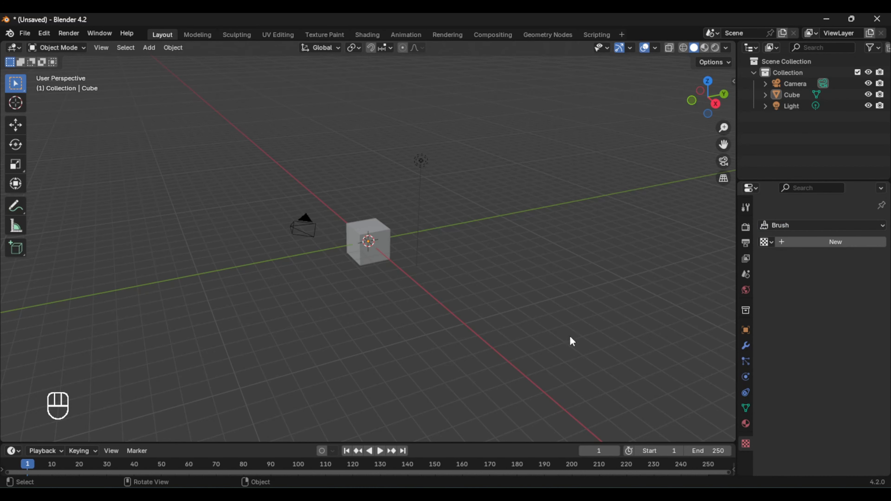
Display the scene's render properties and select the cube in the viewport.
left_click(744, 227)
middle_click_drag(476, 287, 429, 294)
middle_click_drag(384, 331, 421, 332)
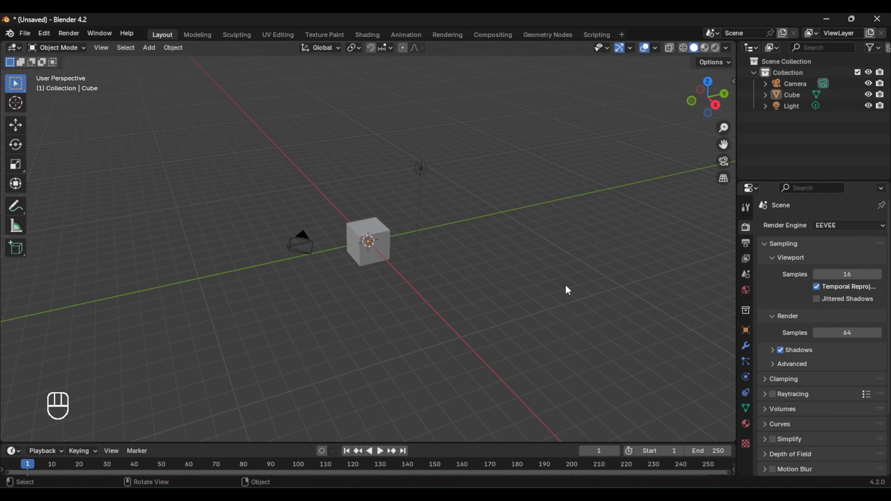
scroll(348, 305, "down", 2)
scroll(358, 312, "up", 3)
left_click(379, 256)
middle_click_drag(455, 298, 450, 312)
Set the current frame to 0 in a temporarily enlarged timeline and leave the cube deselected.
left_click(450, 404)
left_click_drag(453, 443, 464, 337)
left_click(365, 211)
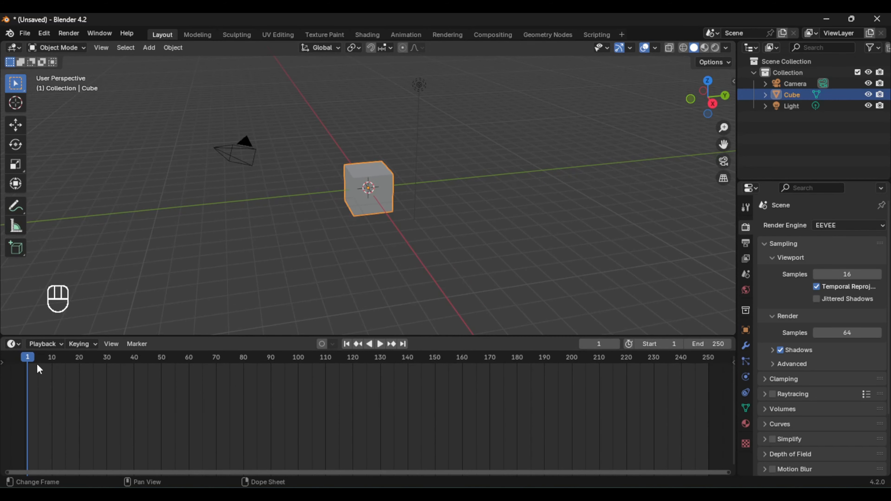
left_click_drag(39, 369, 22, 364)
left_click_drag(445, 336, 453, 441)
left_click(247, 276)
middle_click_drag(245, 272, 228, 277)
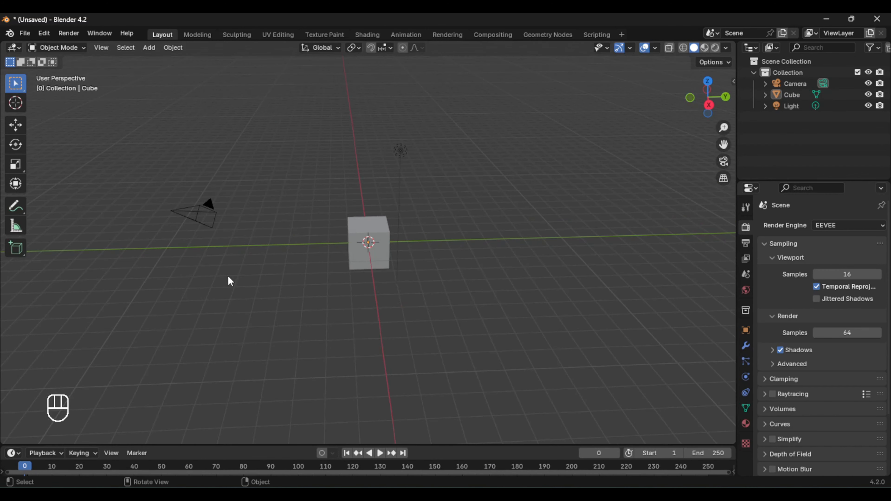
Select the cube, hide it and reveal it again.
scroll(378, 248, "up", 5)
left_click(378, 249)
scroll(614, 200, "down", 3)
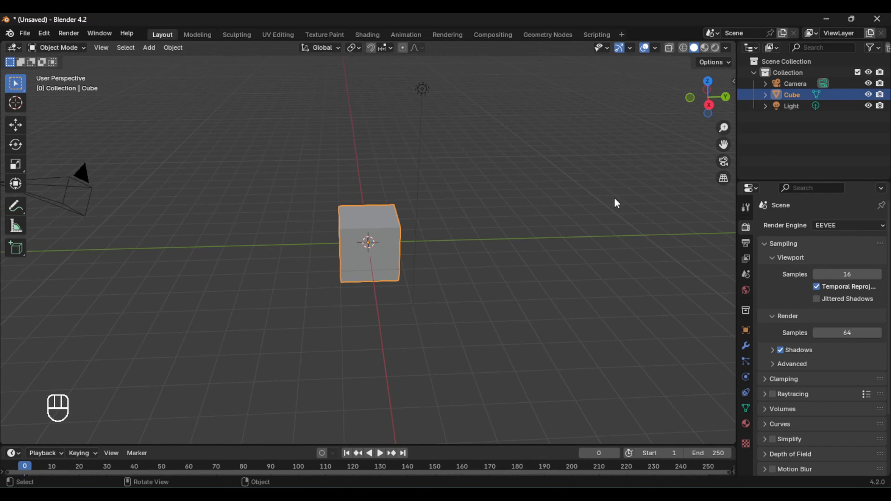
scroll(411, 234, "up", 3)
key("h")
key("alt+h")
middle_click_drag(359, 234, 390, 272)
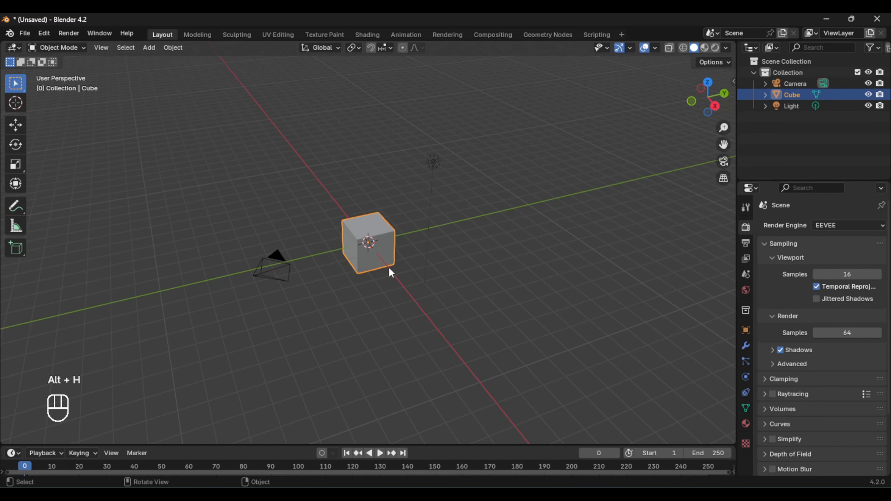
Delete the default cube from the scene.
key("x")
key("x")
left_click(373, 251)
scroll(374, 267, "down", 4)
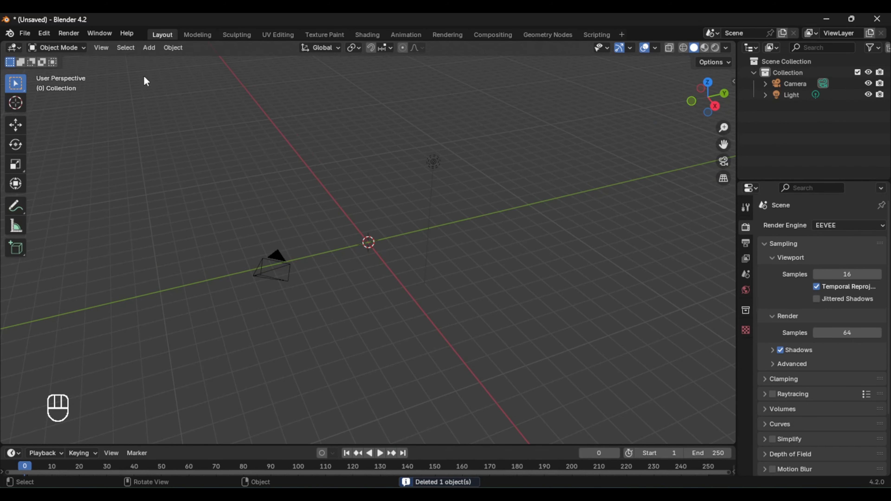
Add a new mesh cube at the world origin.
left_click(150, 48)
mouse_move(167, 60)
left_click(254, 71)
scroll(481, 235, "up", 4)
scroll(482, 236, "down", 4)
middle_click_drag(409, 280, 377, 285)
Add a second mesh cube at a 3D cursor placed beside the existing cube, and delete it.
left_click(15, 102)
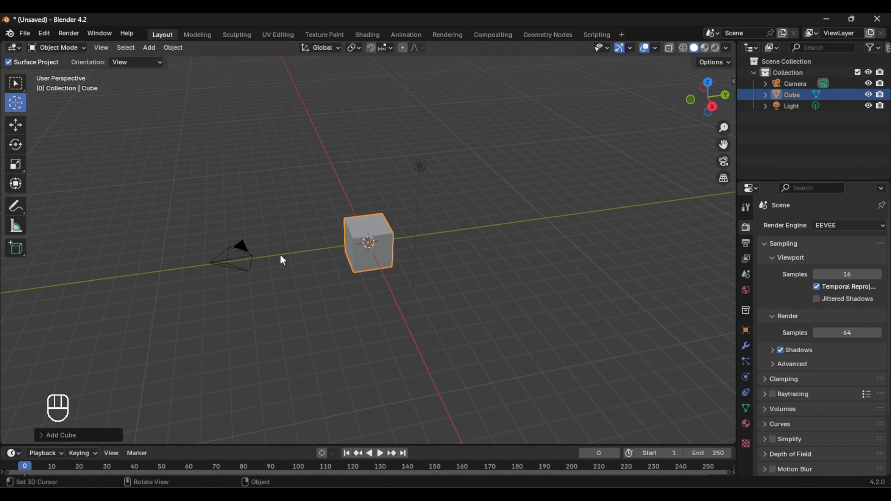
left_click(149, 48)
left_click(254, 72)
middle_click_drag(503, 268, 496, 222)
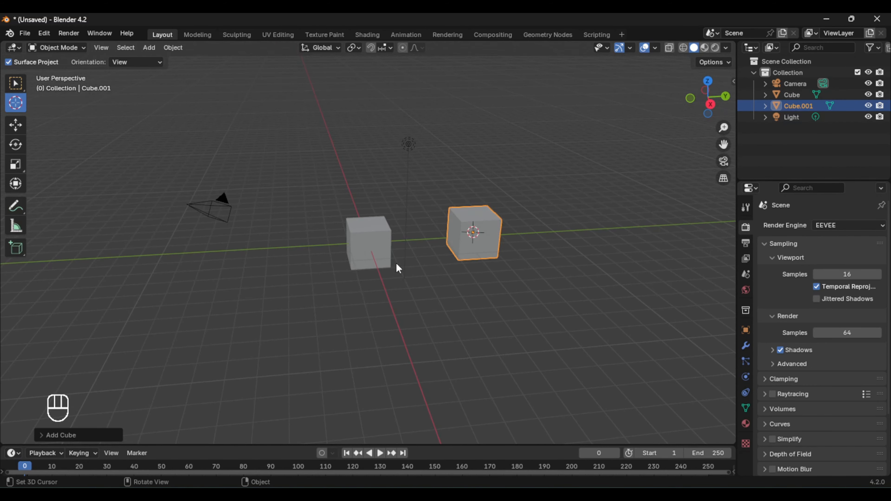
key("Delete")
Snap the 3D cursor to the world origin and switch back to the Select Box tool.
key("shift+s")
left_click(228, 312)
left_click(312, 313)
middle_click_drag(319, 278, 334, 292)
key("shift+s")
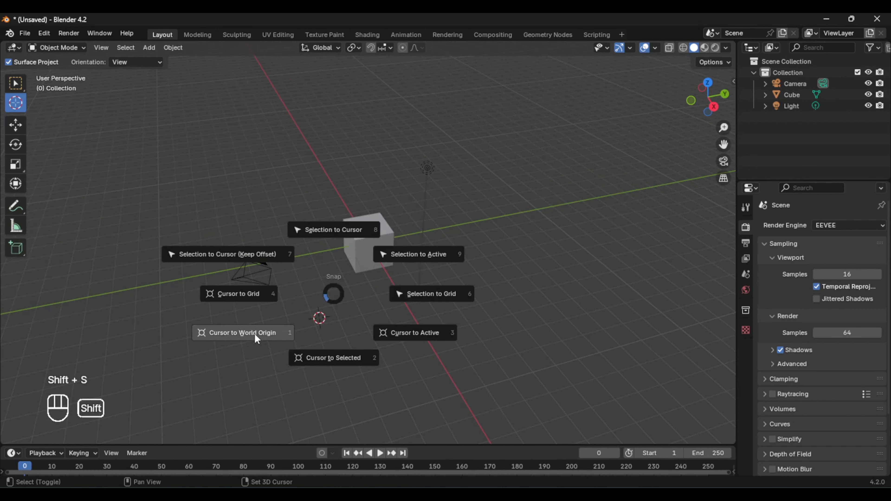
left_click(254, 334)
left_click(15, 84)
middle_click_drag(356, 228, 206, 190)
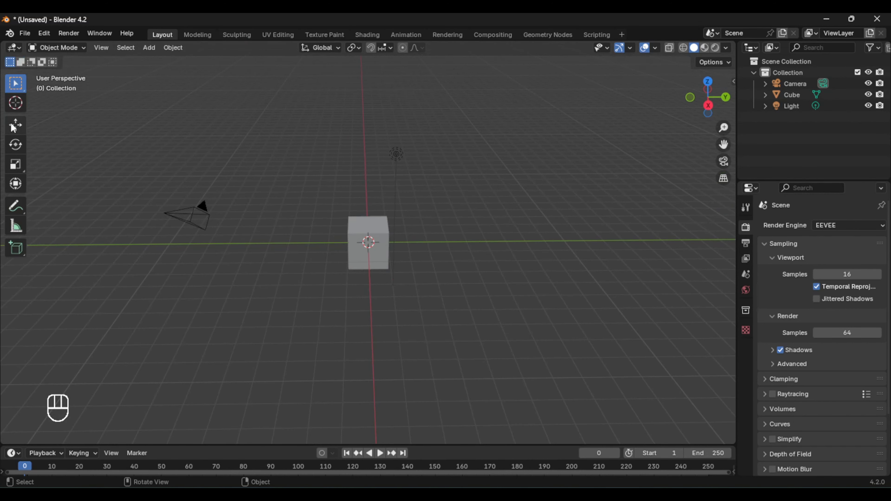
Try moving the cube freehand with the Move tool's gizmo and undo the moves.
left_click(18, 127)
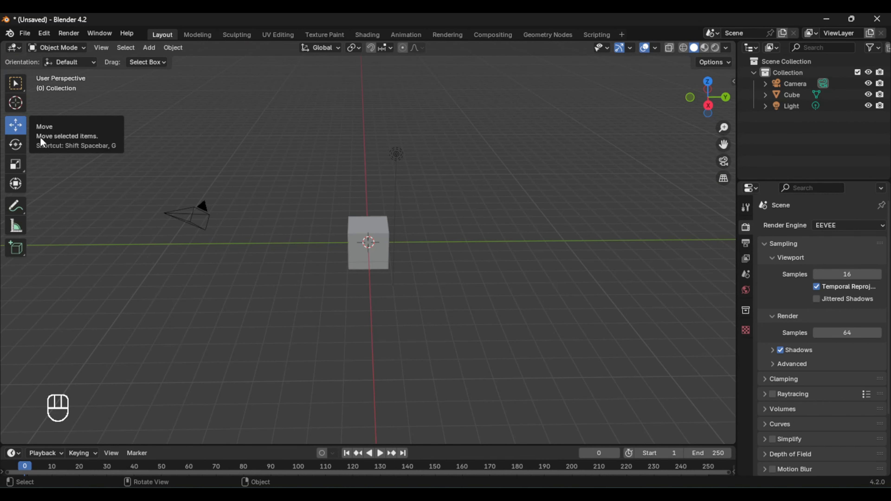
left_click(371, 252)
left_click_drag(413, 242, 406, 339)
left_click_drag(393, 285, 452, 284)
key("ctrl+z")
key("ctrl+z")
key("ctrl+z")
key("ctrl+z")
key("ctrl+z")
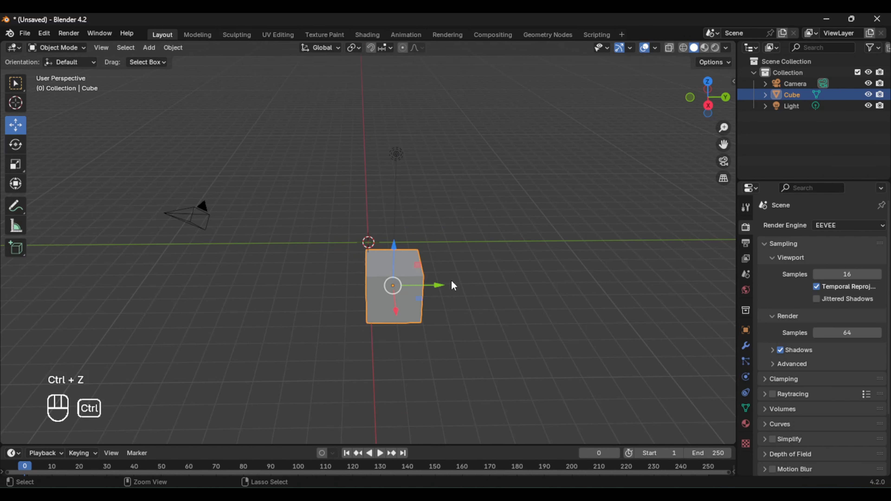
Try rotating the cube freehand with the Rotate tool's gizmo and undo the rotations.
left_click(15, 146)
left_click(373, 253)
middle_click_drag(450, 282, 416, 291)
left_click_drag(385, 264, 410, 271)
left_click_drag(368, 207, 446, 341)
key("ctrl+z")
key("ctrl+z")
key("ctrl+z")
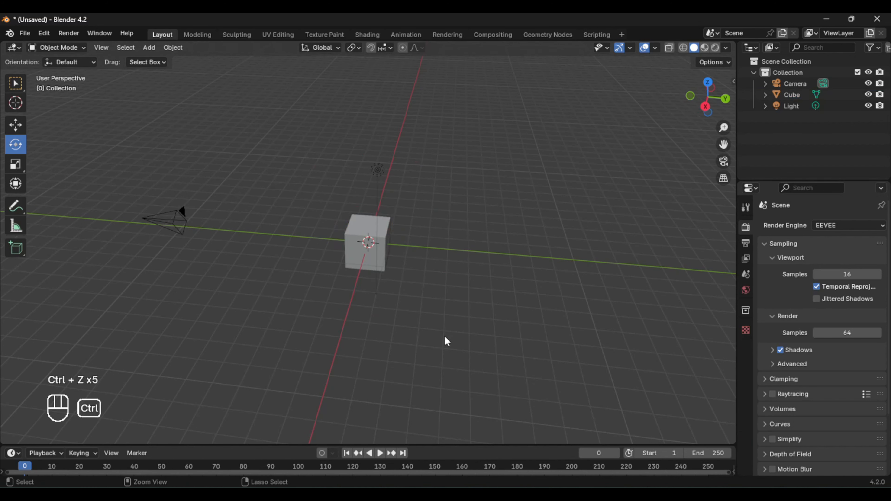
Try scaling the cube along its individual axes with the Scale tool's gizmo and undo the scaling.
middle_click_drag(443, 341, 473, 328)
left_click(21, 166)
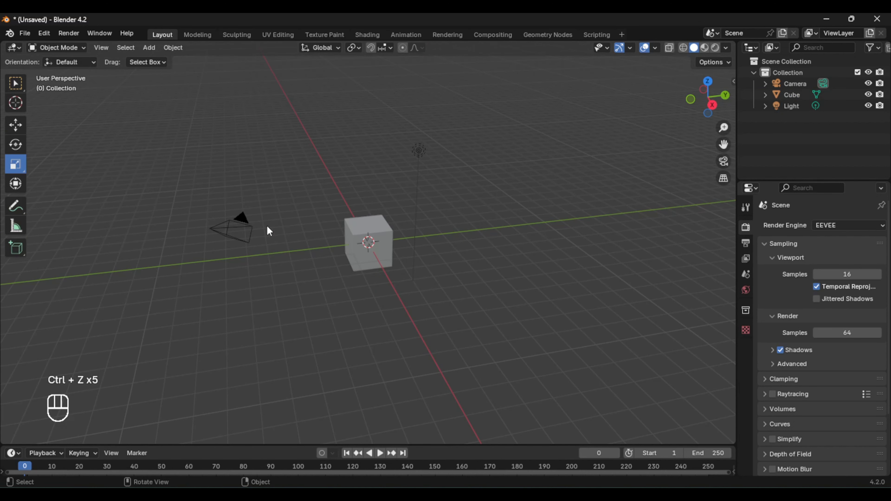
left_click(386, 266)
left_click_drag(410, 238, 475, 233)
left_click_drag(380, 263, 409, 299)
left_click_drag(369, 202, 370, 154)
mouse_move(368, 243)
left_mouse_down()
mouse_move(353, 239)
mouse_move(396, 247)
mouse_move(340, 252)
mouse_move(377, 244)
left_mouse_up()
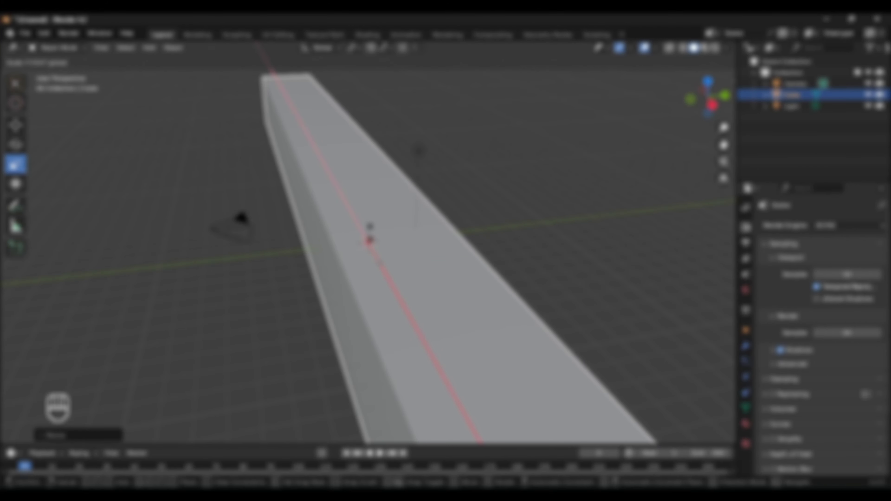
key("ctrl+z")
key("ctrl+z")
key("ctrl+z")
key("ctrl+z")
key("ctrl+z")
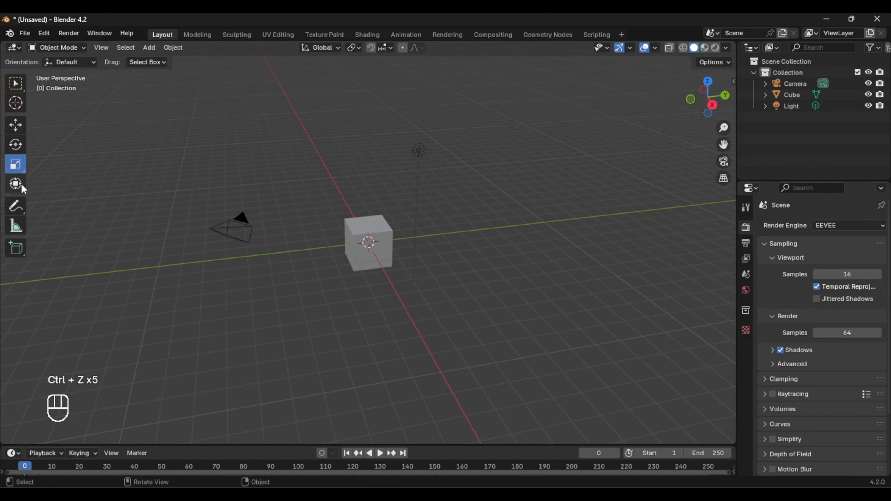
Move the cube along Y and Z and rotate it with the combined Transform tool, and undo these changes.
left_click(15, 183)
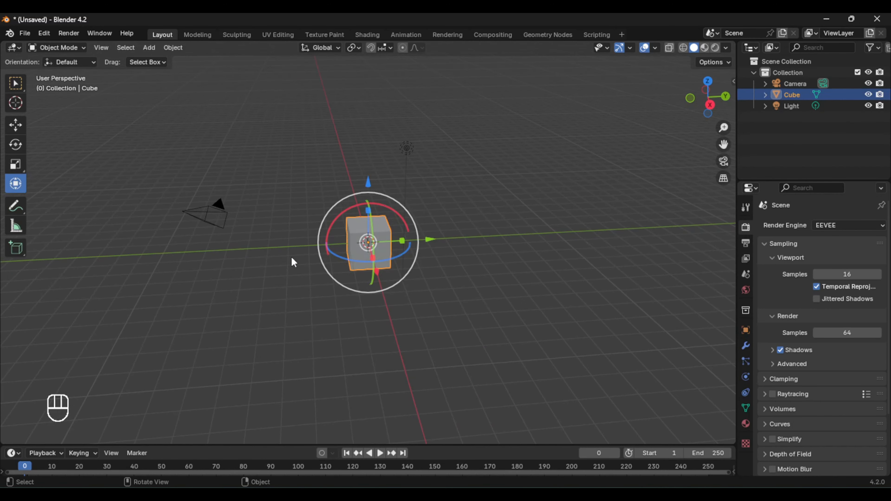
left_click_drag(432, 239, 480, 237)
left_click_drag(420, 178, 420, 166)
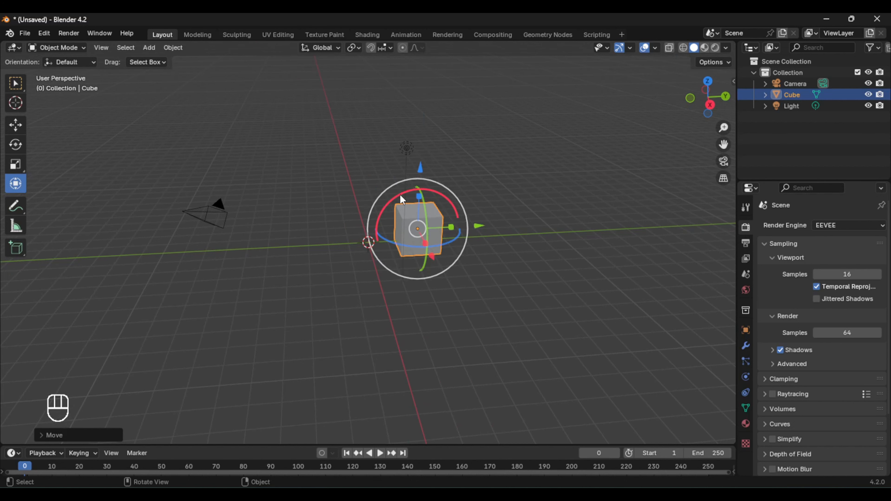
left_click_drag(398, 196, 377, 203)
key("ctrl+z")
key("ctrl+z")
key("ctrl+z")
left_click(276, 289)
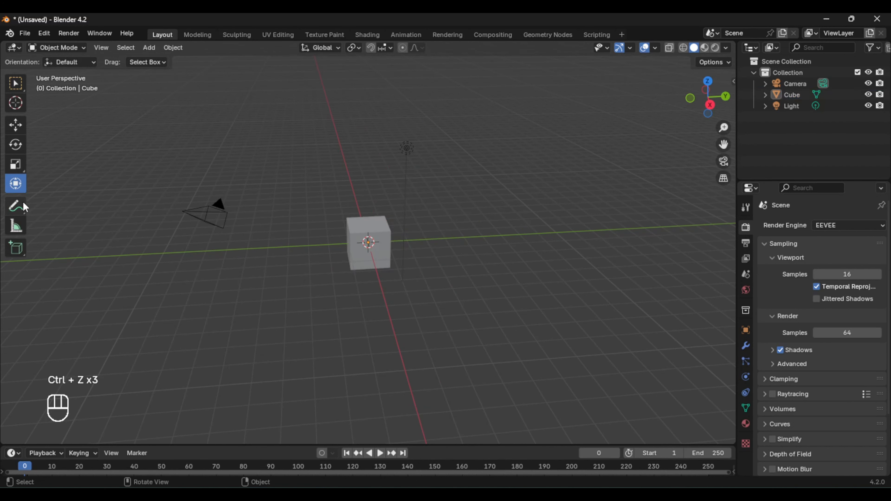
Draw a freehand annotation stroke between the camera and the cube with the Annotate tool, and undo it.
left_click(15, 206)
left_click_drag(234, 240, 277, 281)
key("ctrl+z")
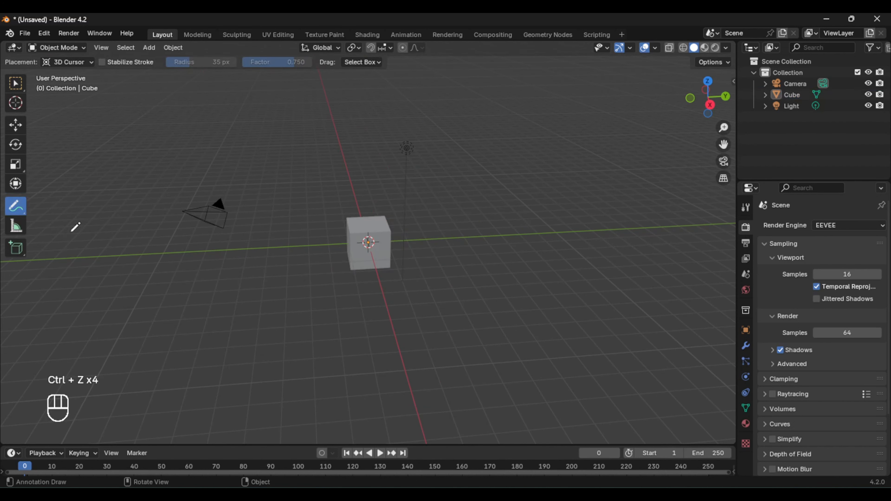
Draw measurement lines around the cube with the Measure tool and undo them.
left_click(16, 226)
mouse_move(313, 225)
left_mouse_down()
mouse_move(324, 292)
mouse_move(376, 284)
left_mouse_up()
mouse_move(451, 234)
left_mouse_down()
mouse_move(442, 183)
mouse_move(282, 180)
left_mouse_up()
key("ctrl+z")
key("ctrl+z")
key("ctrl+z")
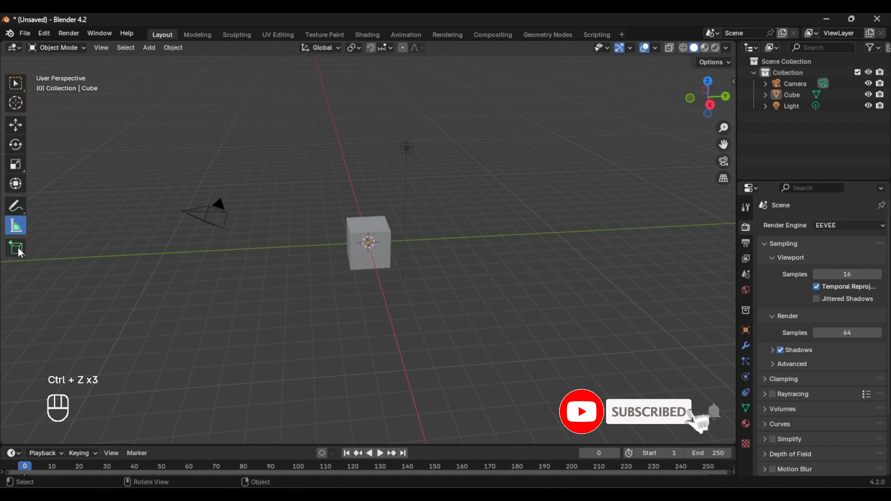
Draw two boxes with the Add Cube tool: a long low one in front of the cube and a tall one farther along Y.
left_click(19, 249)
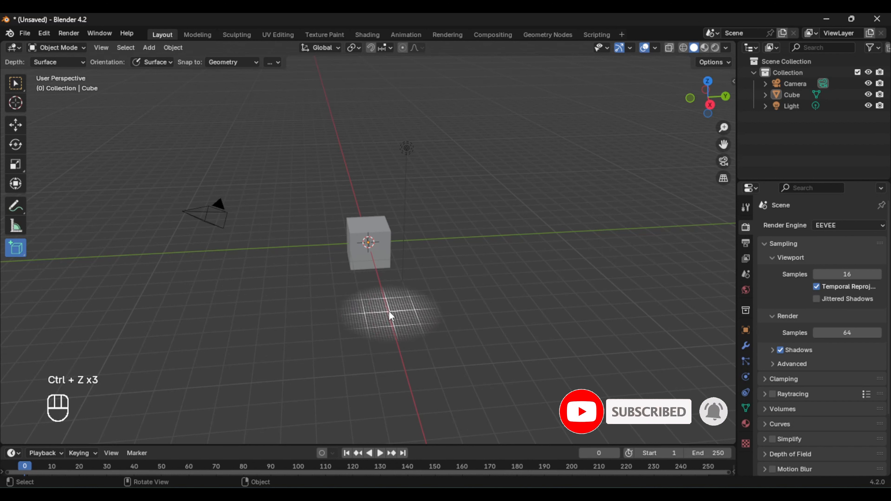
left_click_drag(391, 315, 142, 305)
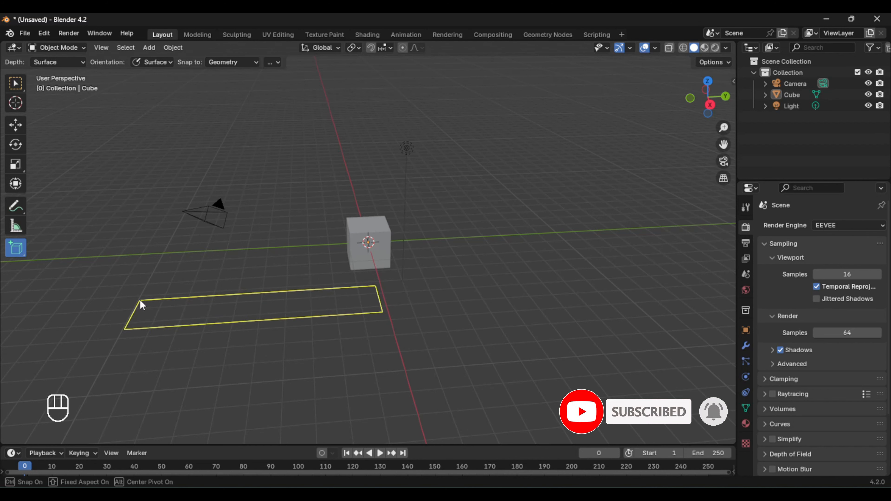
left_click(416, 261)
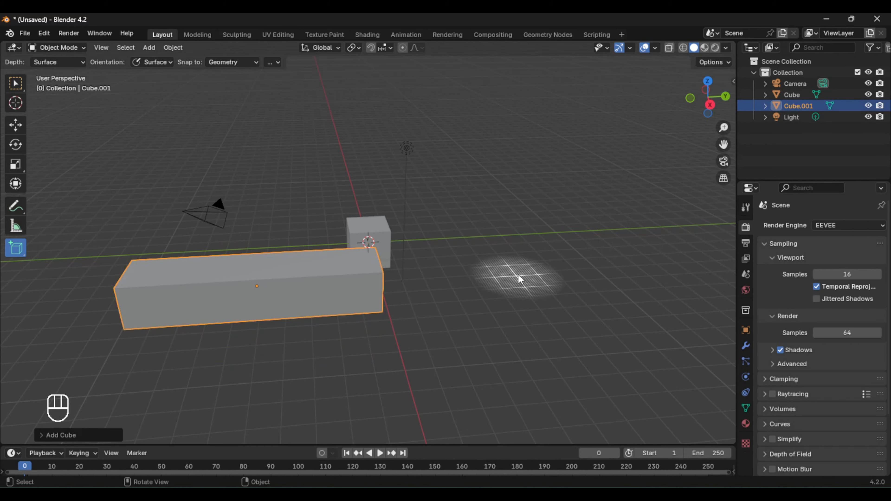
left_click_drag(520, 279, 636, 286)
left_click(352, 181)
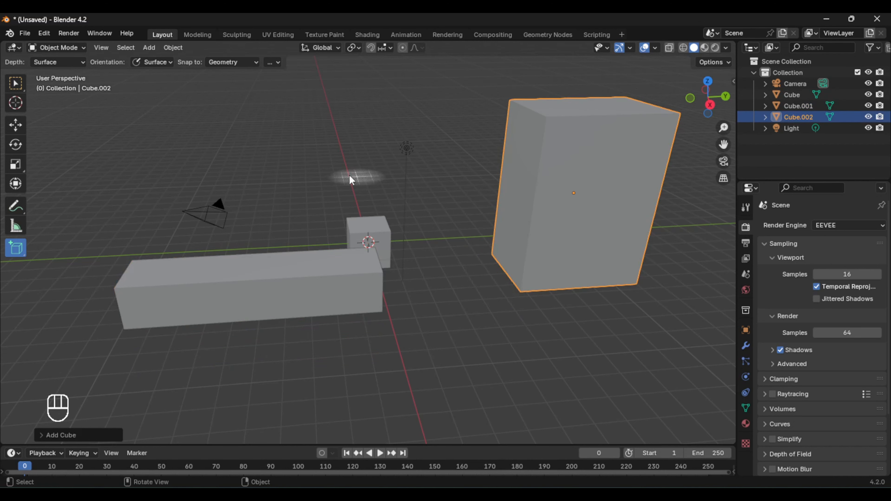
Undo the two boxes drawn with the Add Cube tool and select the default cube.
key("ctrl+z")
key("ctrl+z")
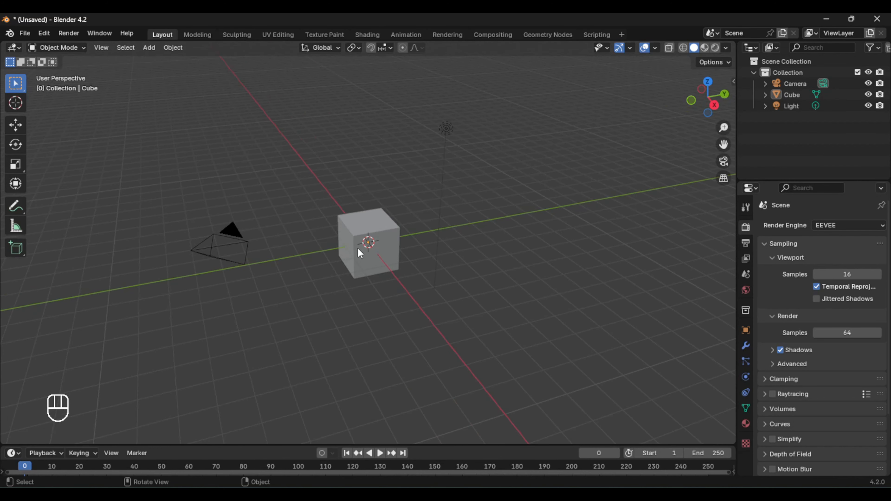
left_click(357, 247)
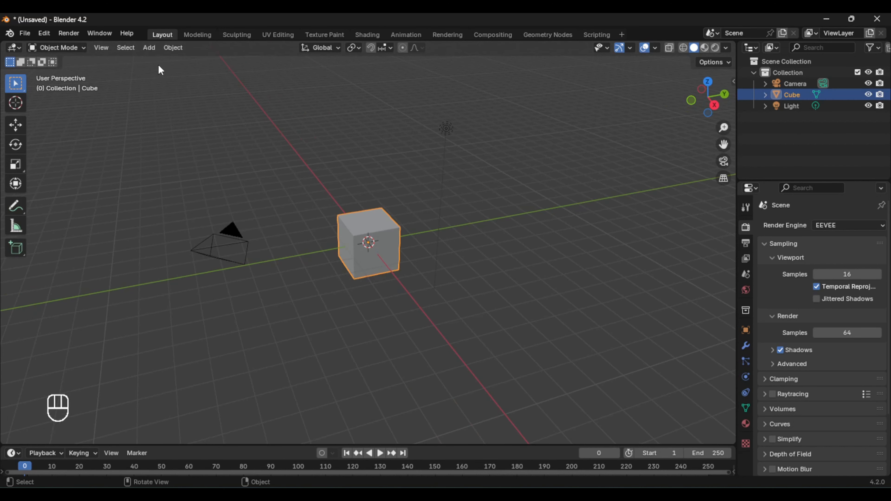
Examine the available selection commands, the mesh primitives that can be added and the object commands.
left_click(149, 47)
mouse_move(124, 49)
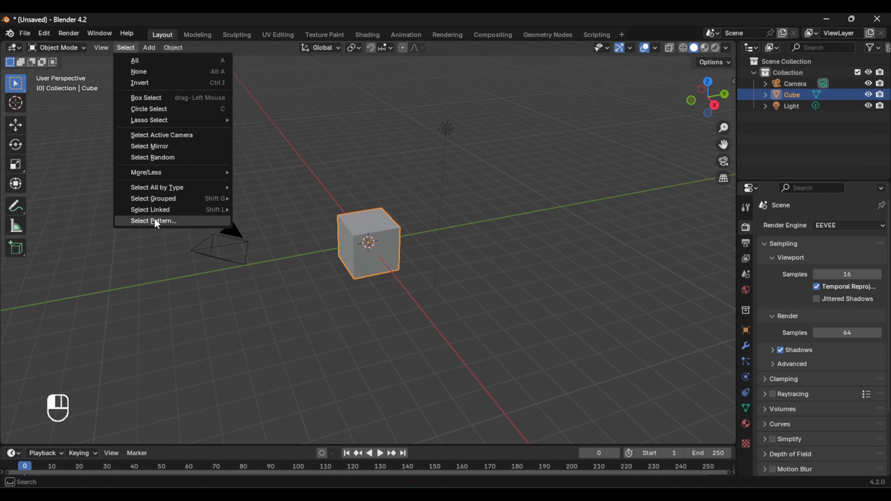
left_click(151, 49)
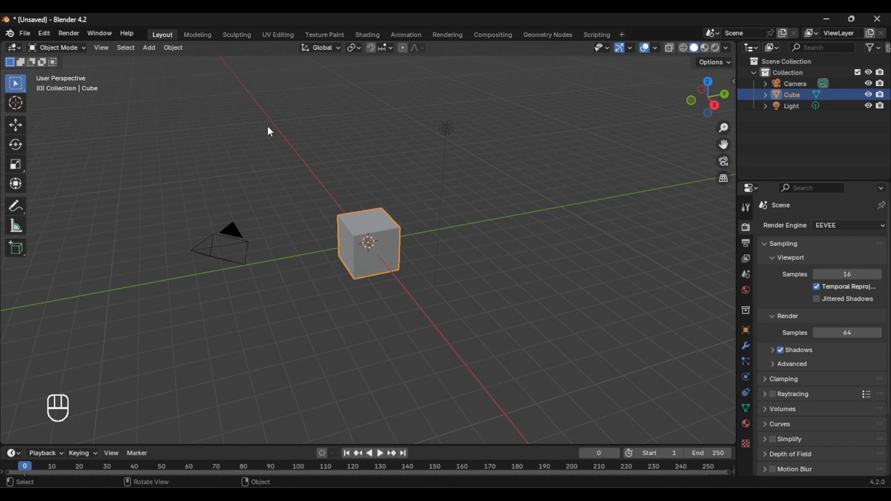
left_click(269, 131)
left_click(149, 48)
mouse_move(159, 63)
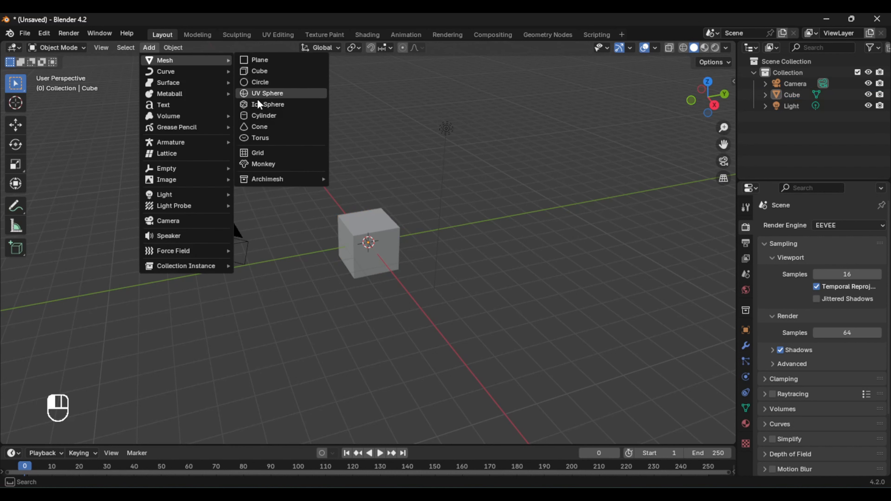
mouse_move(177, 49)
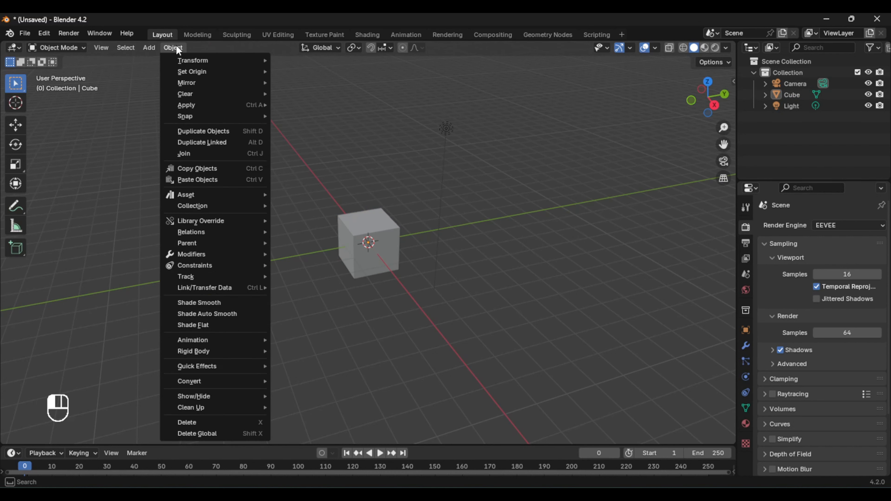
Rotate the default cube freely with the Rotate transform command and undo the rotation.
left_click(370, 243)
left_click(175, 47)
left_click(298, 72)
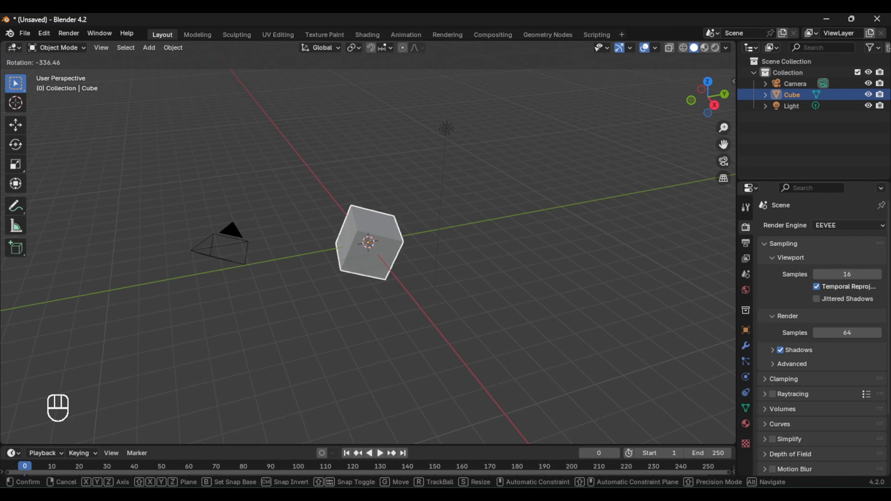
left_click(481, 227)
key("ctrl+z")
key("ctrl+z")
Review the transform orientations available for the viewport.
left_click(320, 47)
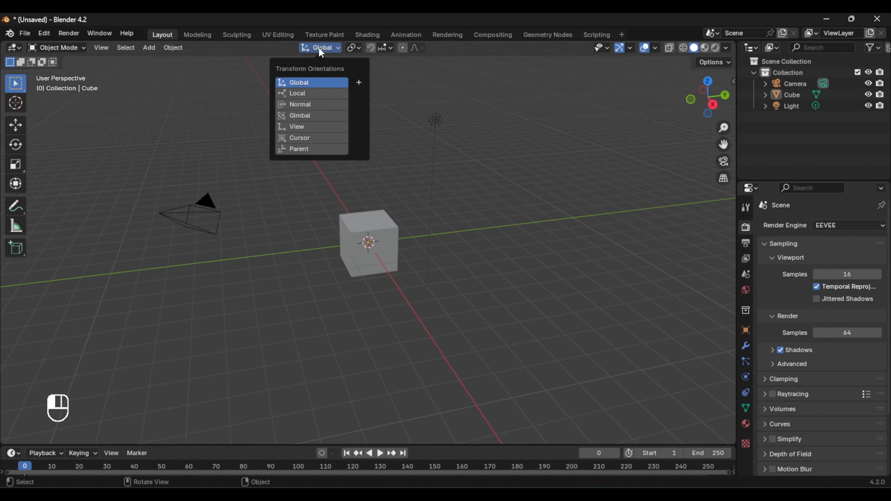
left_click(318, 47)
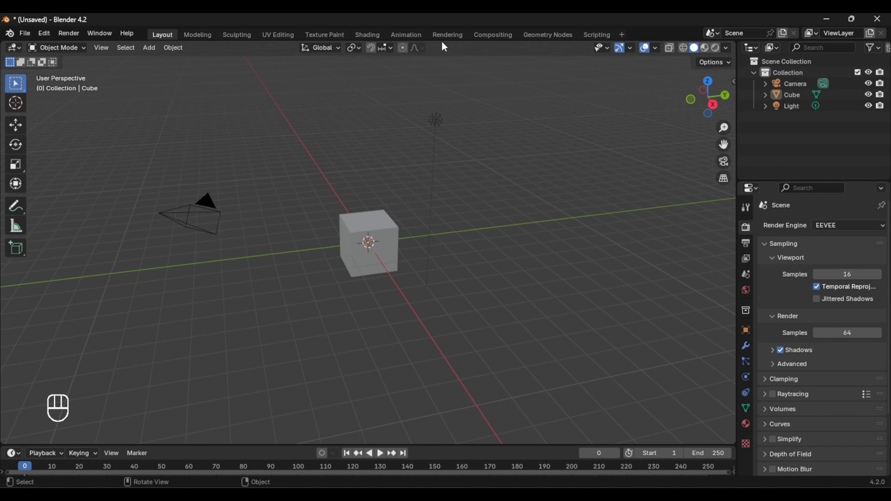
middle_click_drag(536, 94, 507, 120)
left_click(80, 50)
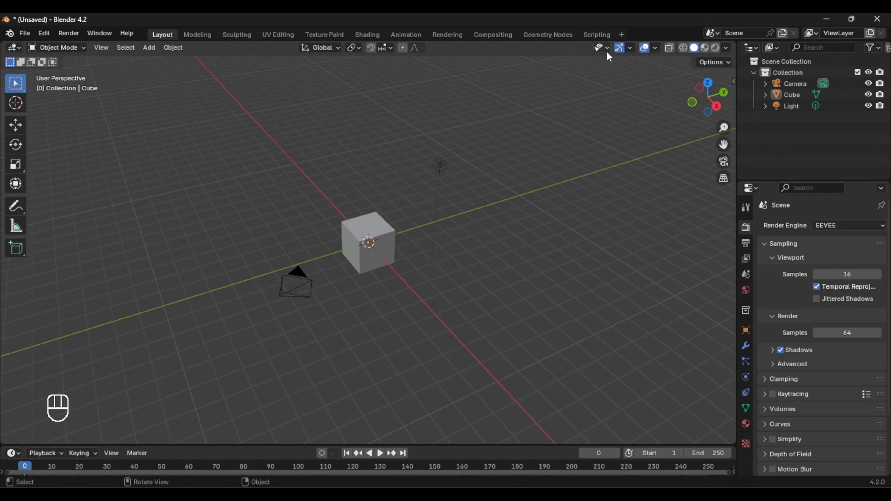
Try Wireframe and Solid viewport shading on the scene and switch to Material Preview.
middle_click_drag(660, 71, 678, 56)
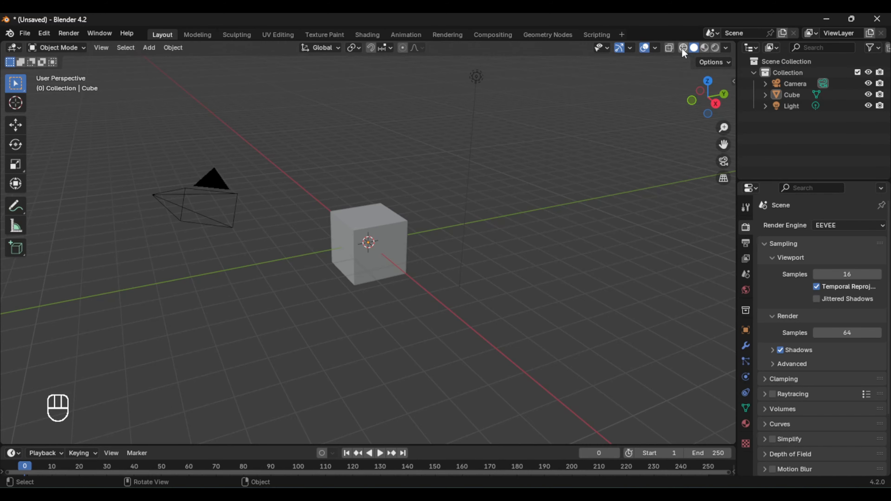
left_click(683, 49)
mouse_move(575, 146)
middle_mouse_down()
mouse_move(468, 149)
mouse_move(537, 134)
mouse_move(598, 137)
mouse_move(567, 172)
mouse_move(485, 169)
mouse_move(575, 154)
middle_mouse_up()
scroll(575, 155, "down", 7)
left_click(693, 48)
left_click(705, 50)
scroll(495, 204, "up", 3)
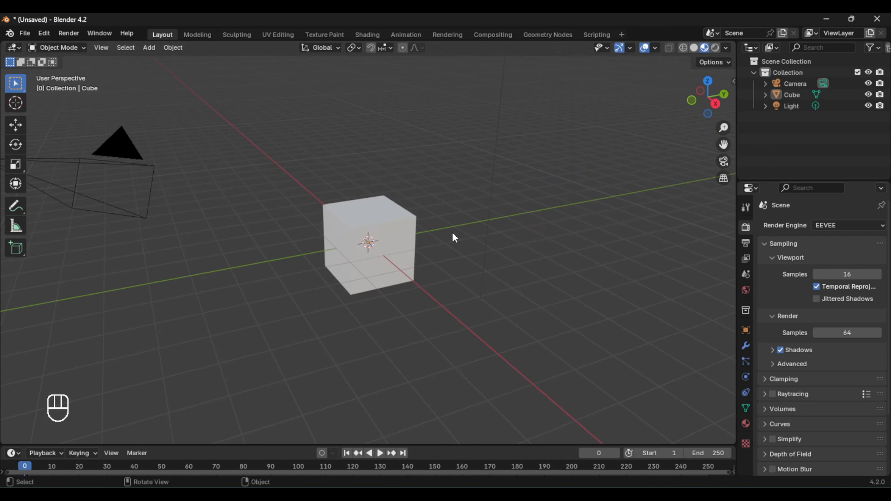